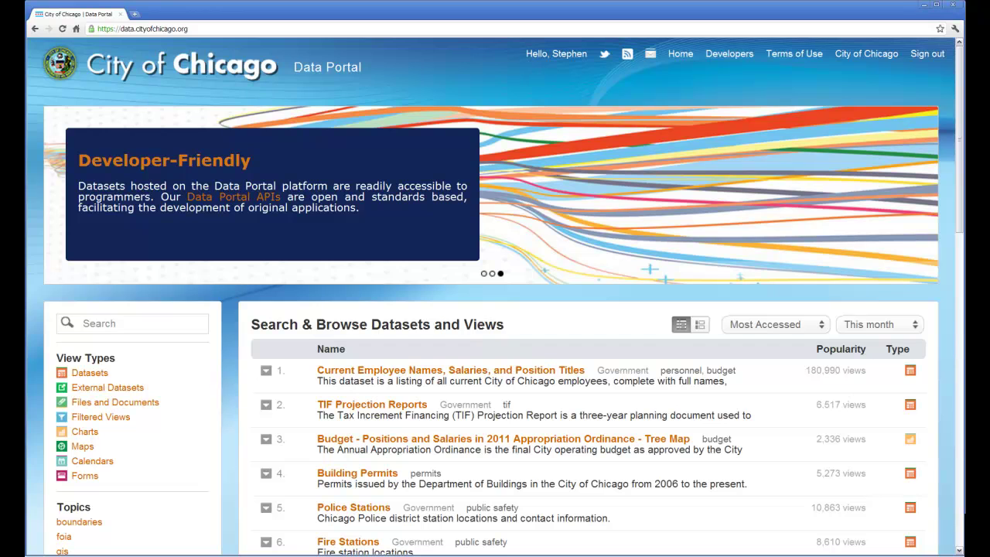
- Search the data portal for "cook county fishing lake" and open the Cook County - KML - Fishing Lakes dataset
left_click(121, 324)
type("cook county fish")
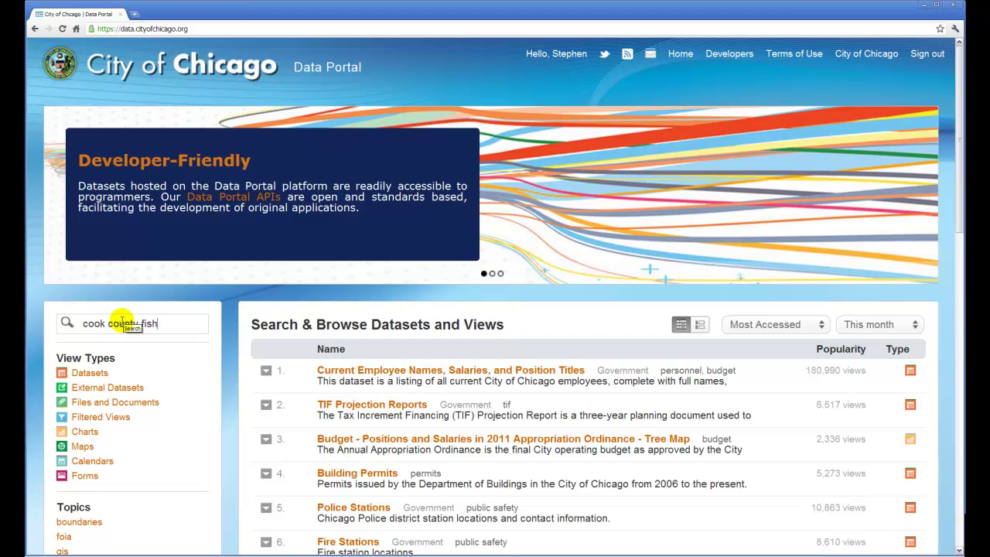
type("ing lake")
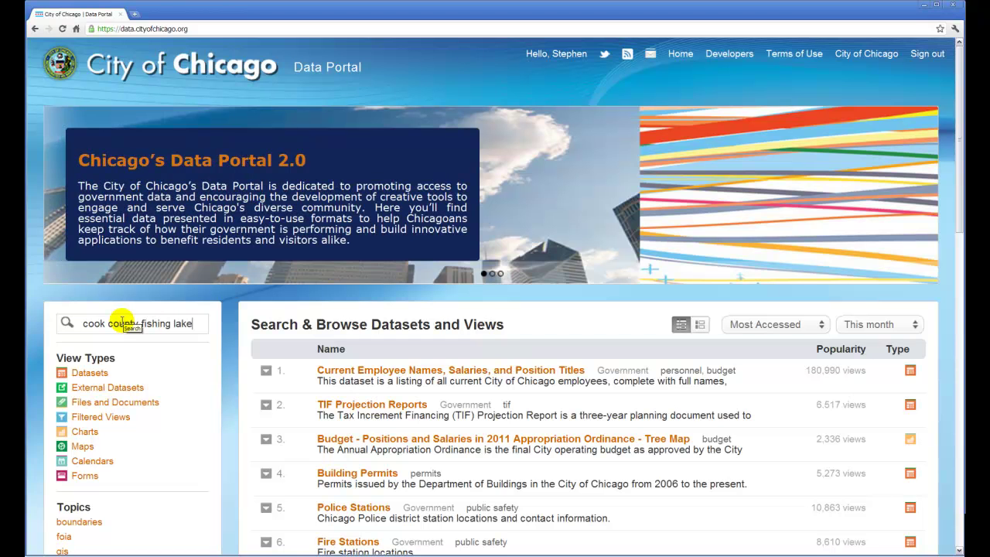
key("Return")
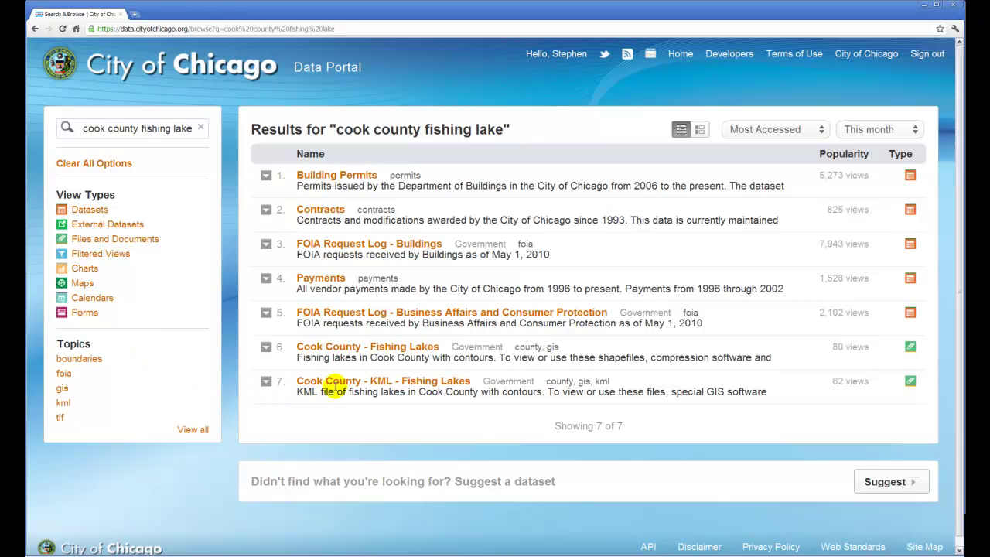
left_click(341, 383)
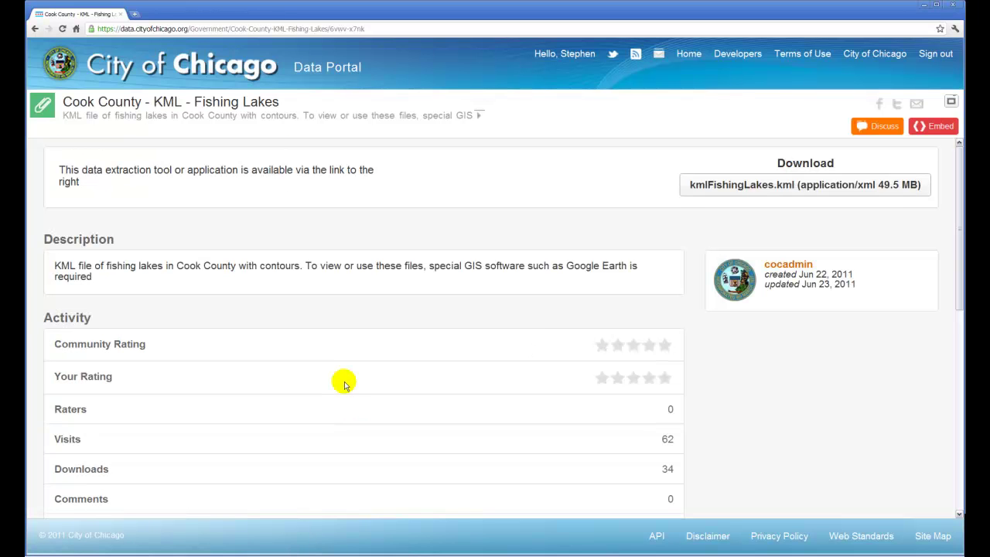
- Download kmlFishingLakes.kml from the dataset page into the Example 5 folder
right_click(833, 186)
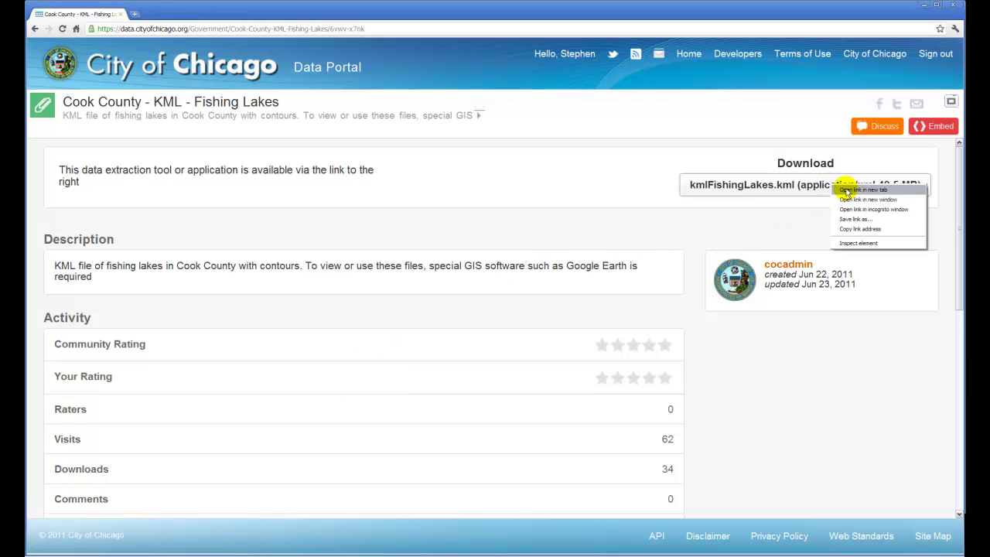
left_click(858, 220)
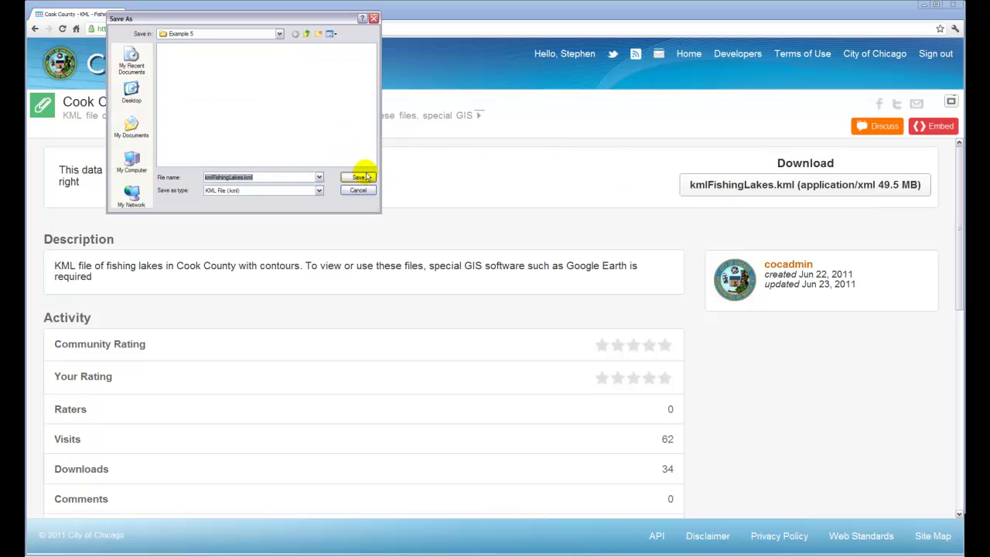
left_click(360, 177)
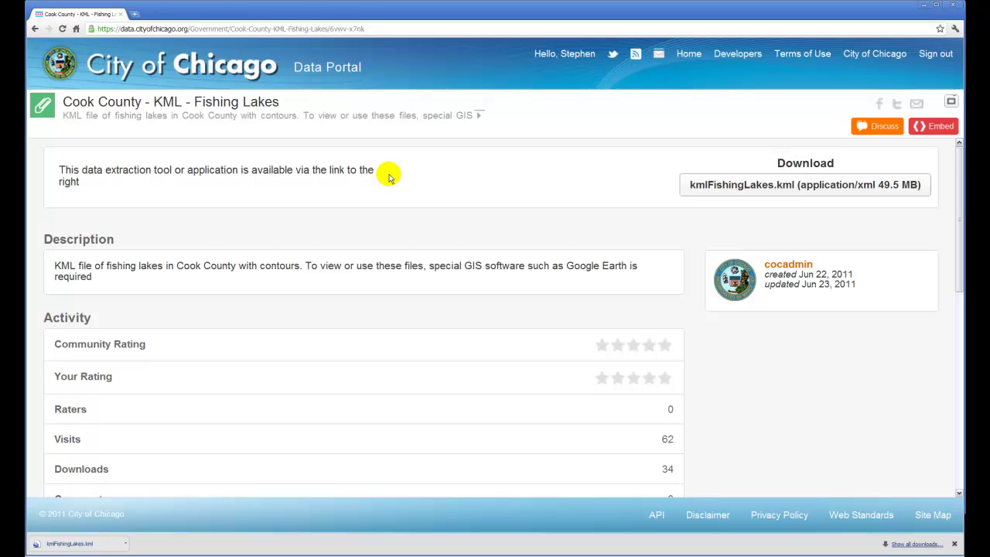
- Return to the search results and search the portal for "metra stations" instead
left_click(36, 30)
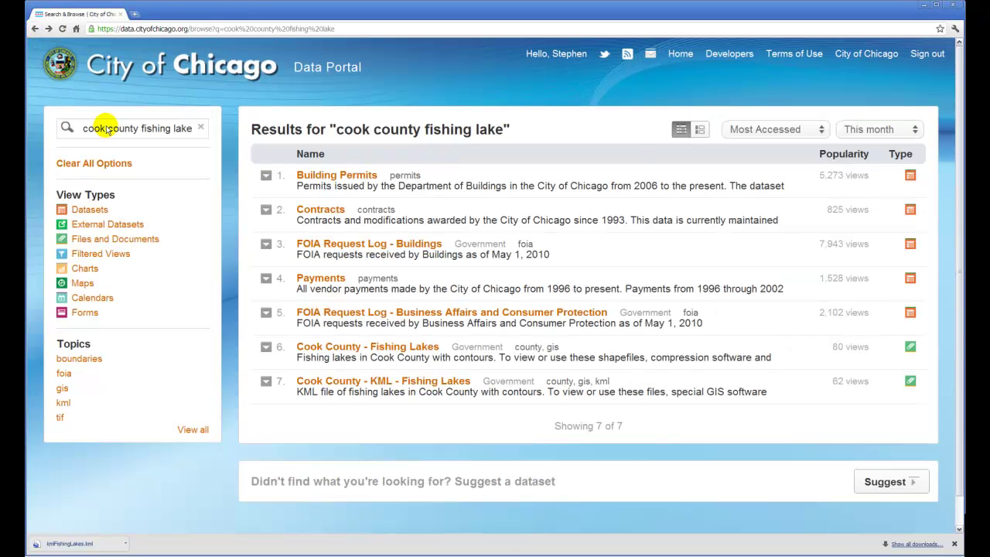
left_click_drag(193, 128, 76, 106)
key("BackSpace")
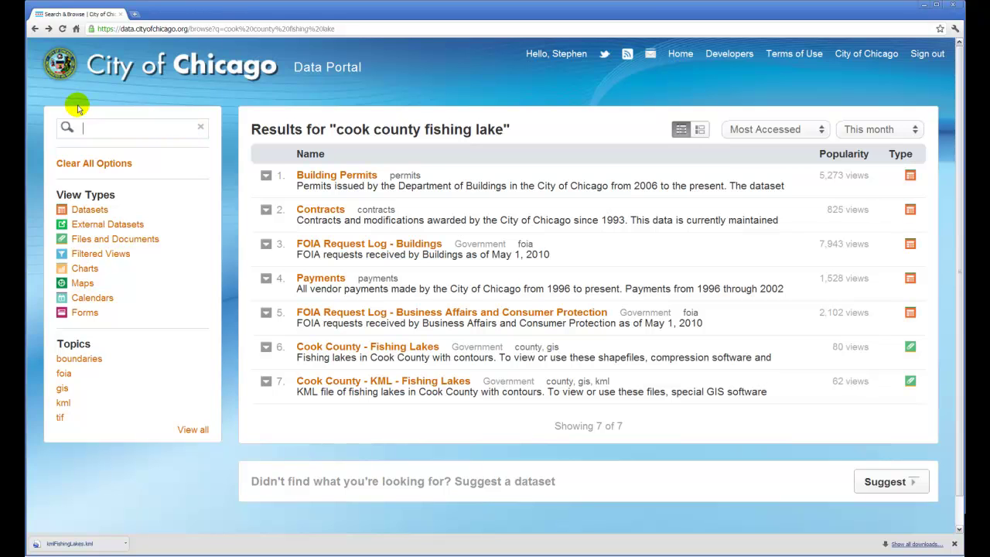
type("metra stations")
key("Return")
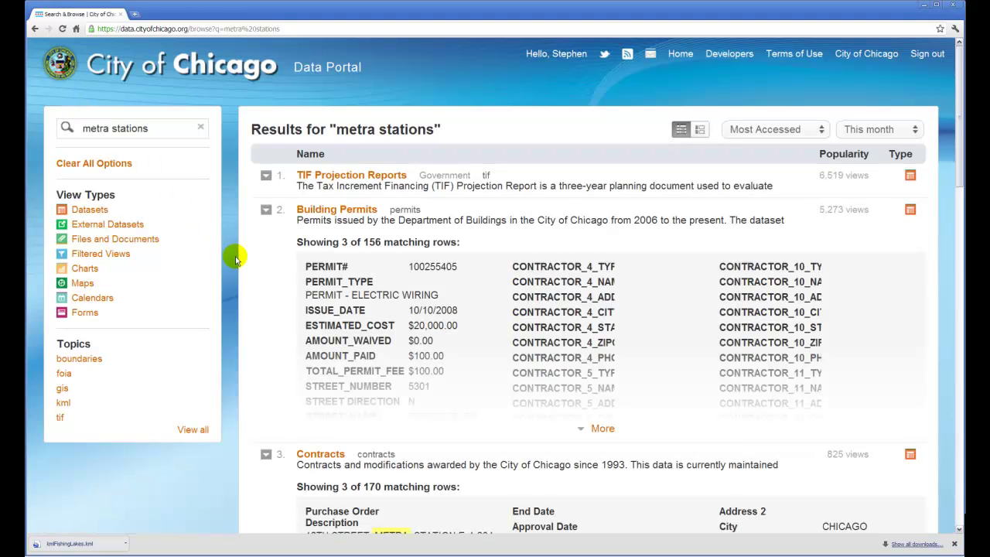
- Open the KML - Metra Stations dataset from the results and save Kmlmetrastations.kml alongside the fishing lakes file
scroll(236, 259, "down", 6)
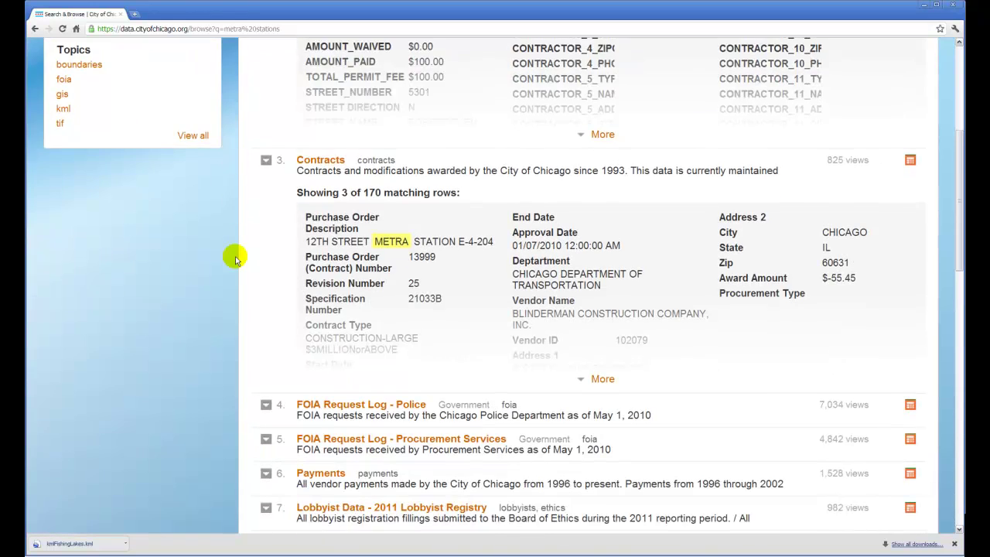
scroll(236, 259, "down", 1)
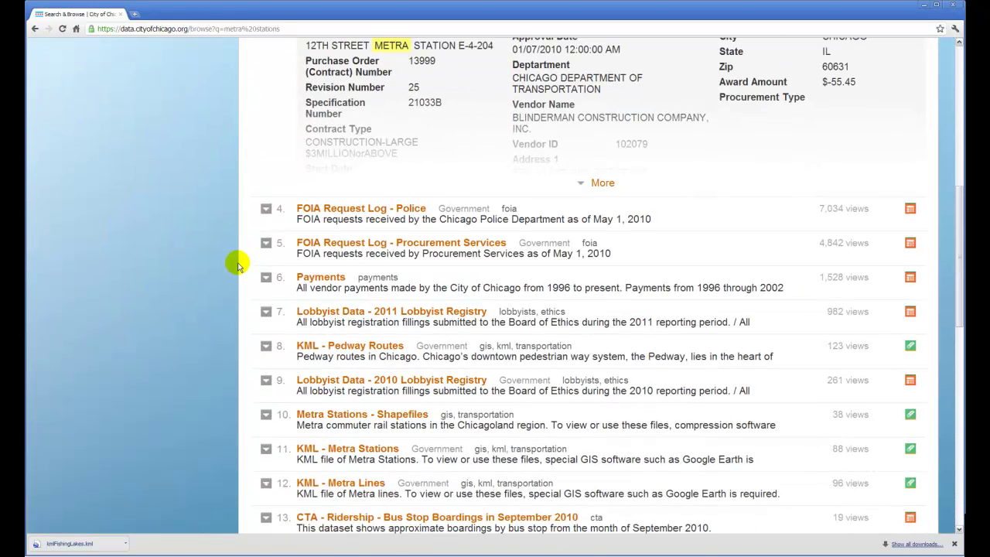
left_click(368, 455)
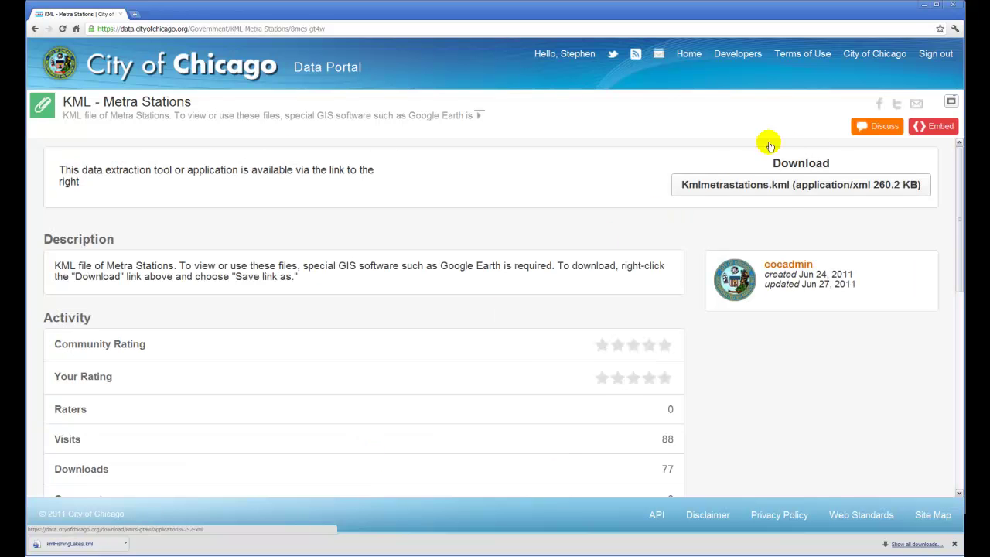
right_click(789, 193)
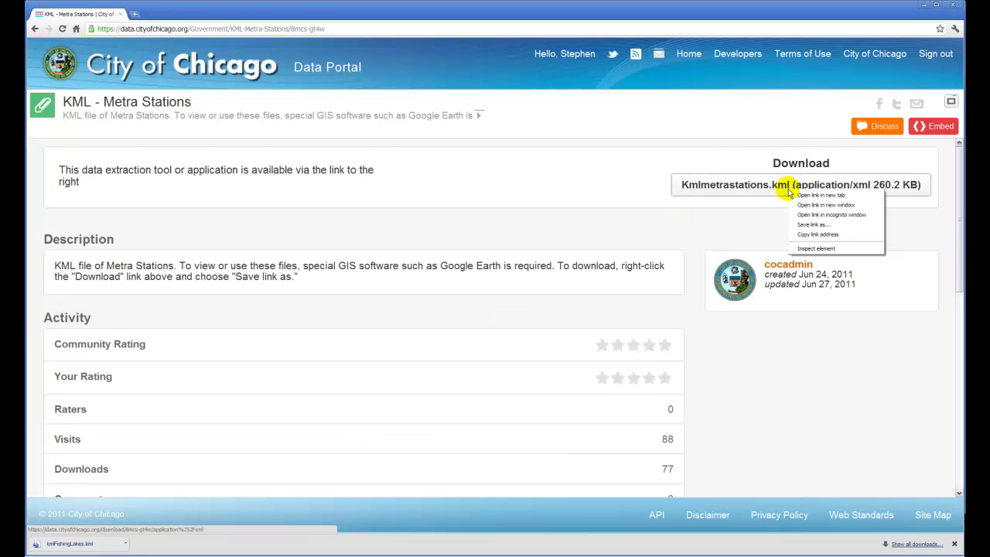
left_click(806, 225)
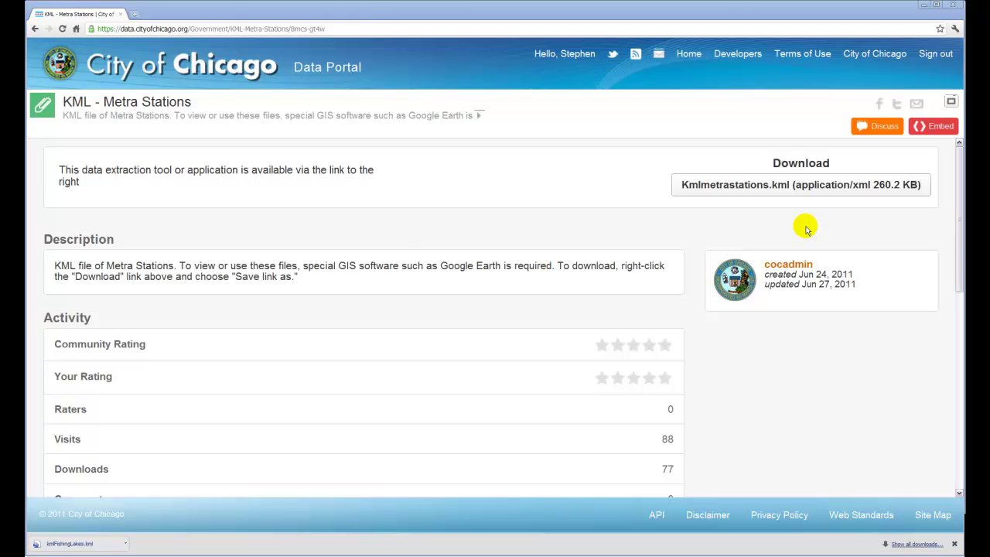
left_click(356, 178)
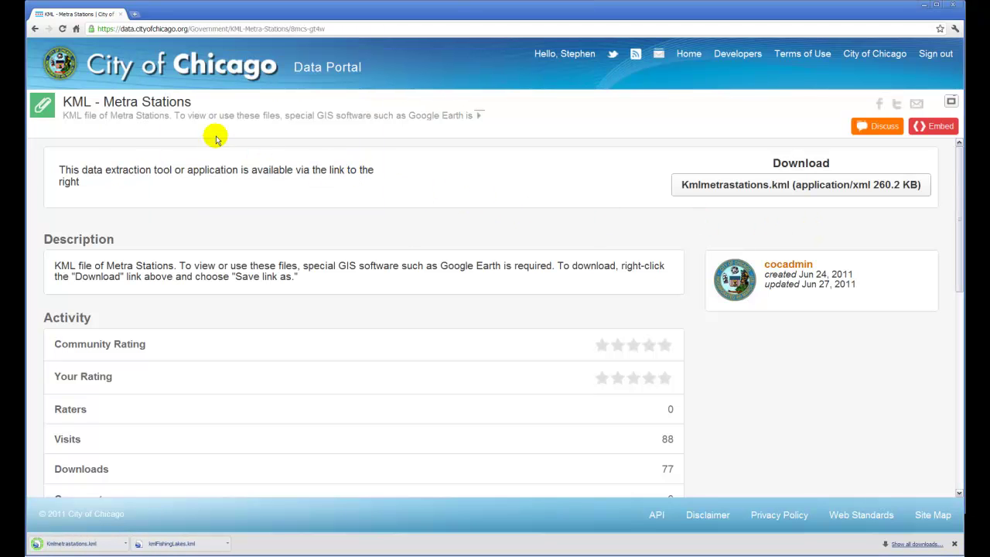
- Go back to the results, open the KML - Metra Lines dataset and save Kmlmetralines.kml in the Example 5 folder
left_click(34, 29)
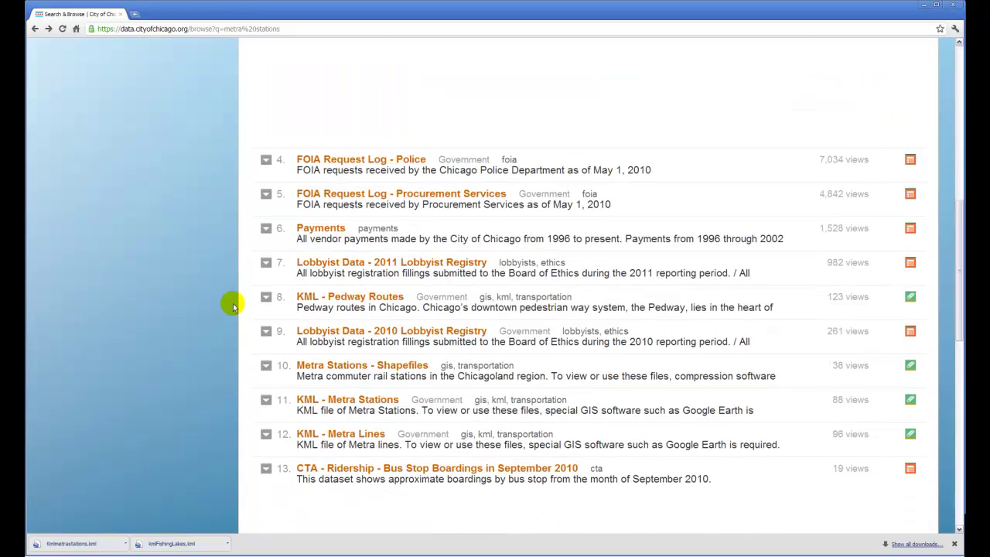
left_click(353, 435)
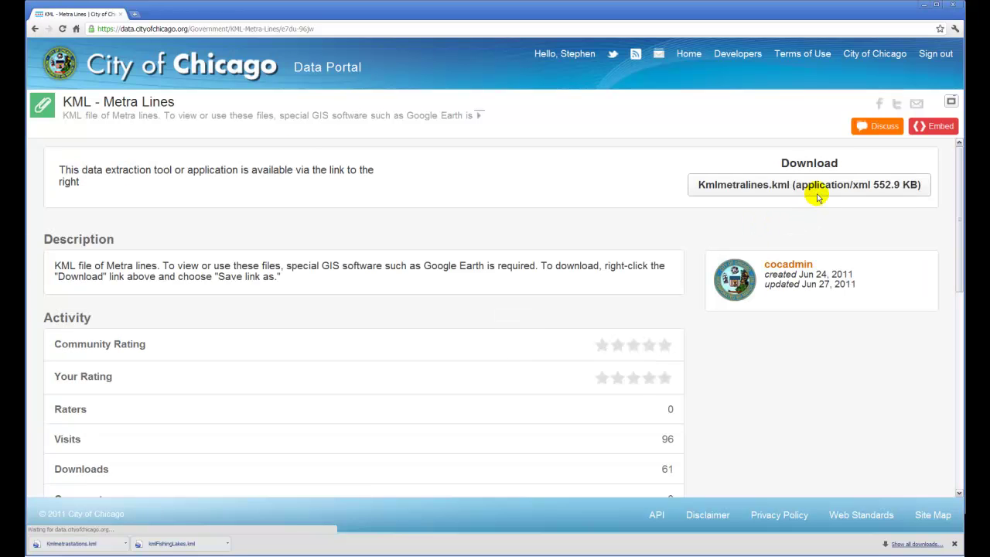
right_click(818, 186)
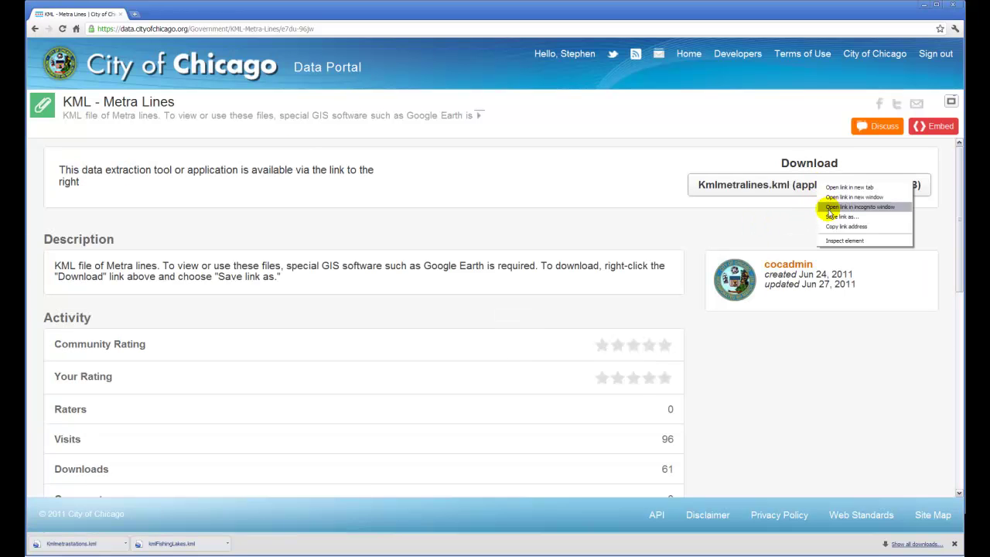
left_click(827, 216)
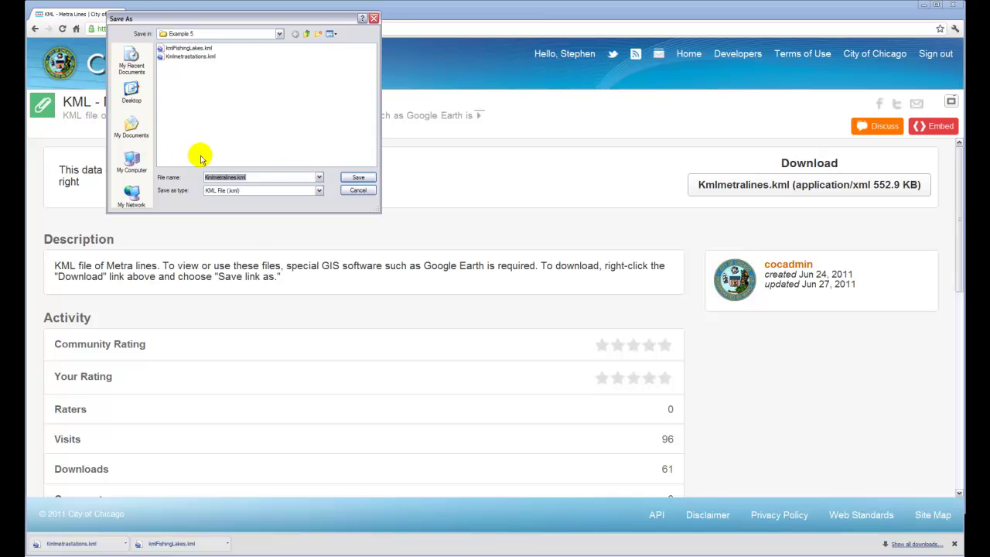
left_click(357, 179)
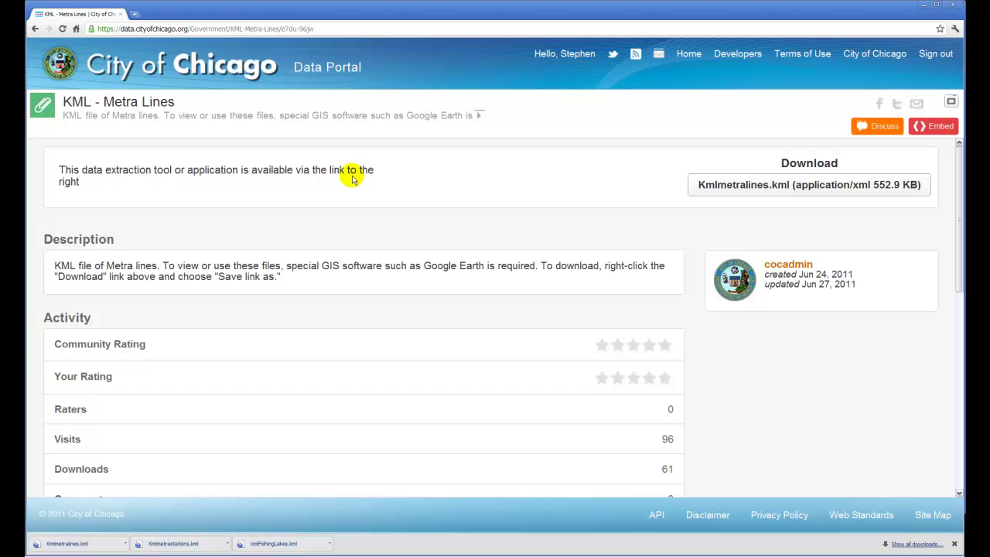
- Switch to Google Earth and open Kmlmetralines.kml from the Example 5 folder
key("alt+Tab")
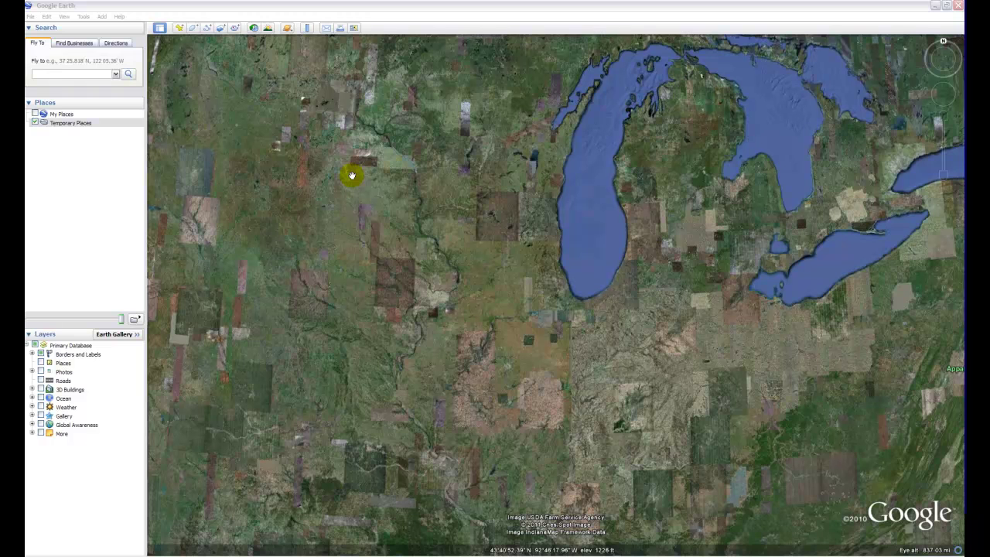
left_click(29, 17)
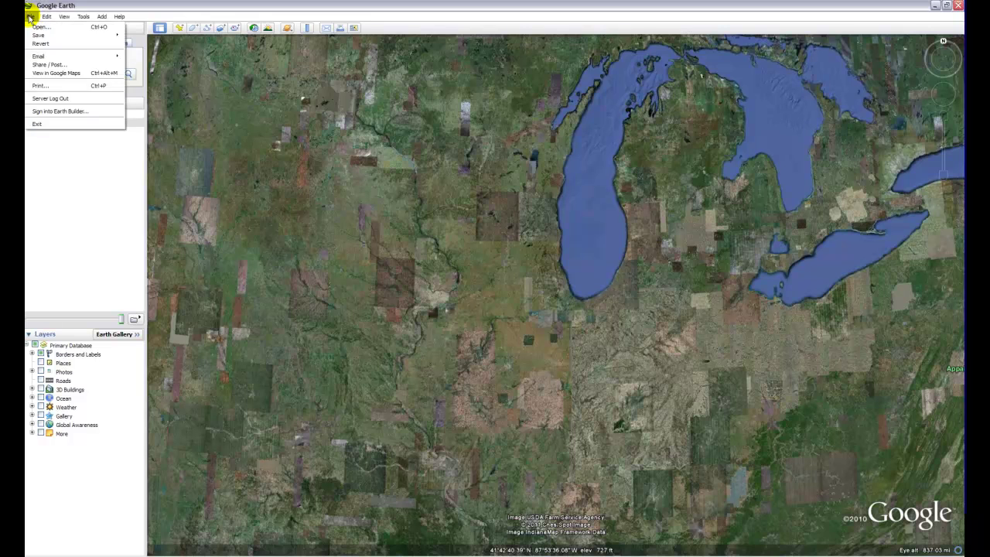
left_click(39, 27)
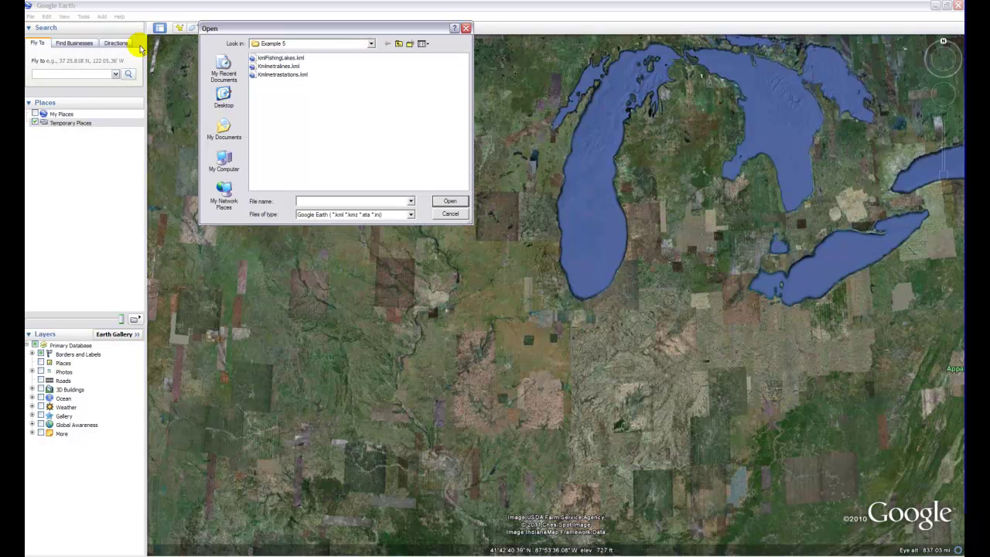
left_click(277, 66)
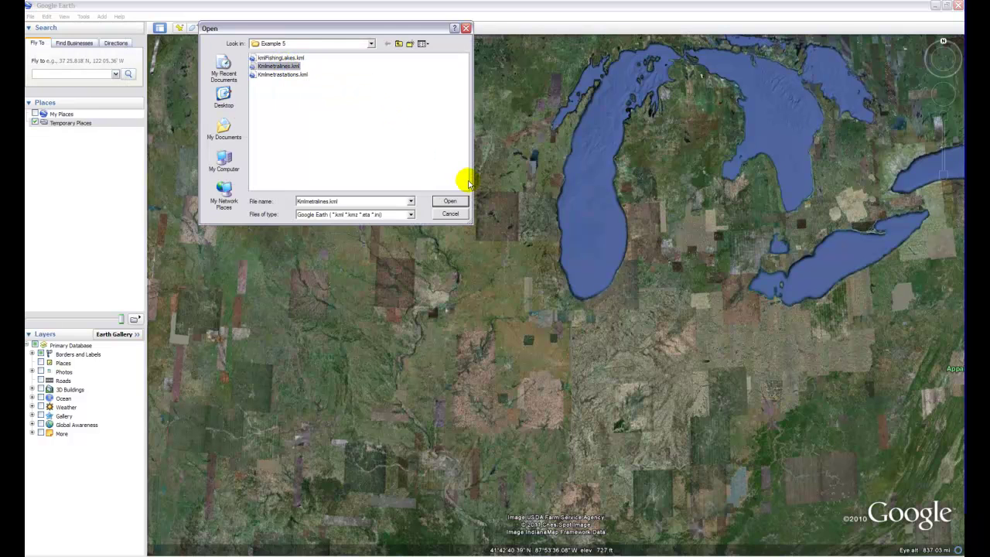
left_click(465, 204)
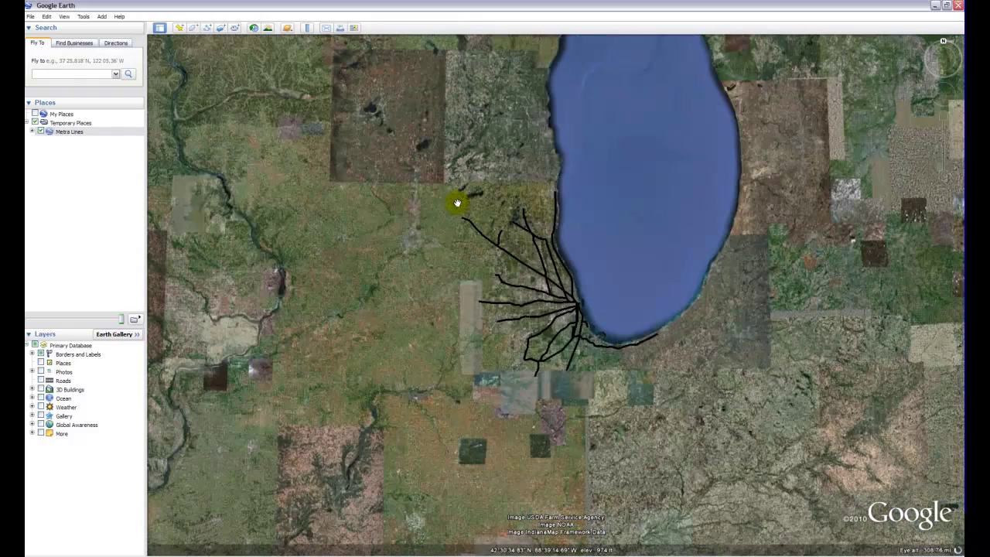
scroll(457, 203, "up", 2)
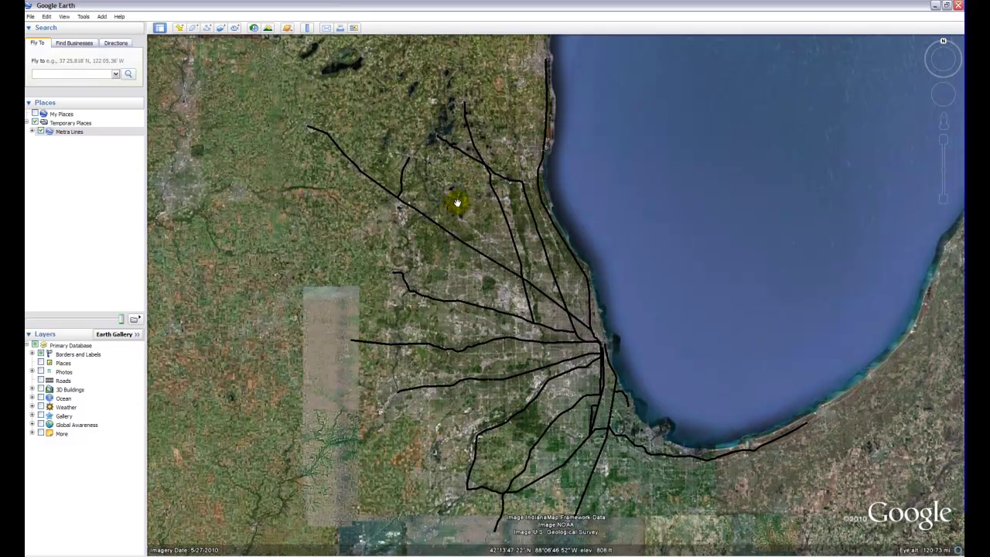
- Add the Metra stations to the map by opening Kmlmetrastations.kml
left_click(30, 17)
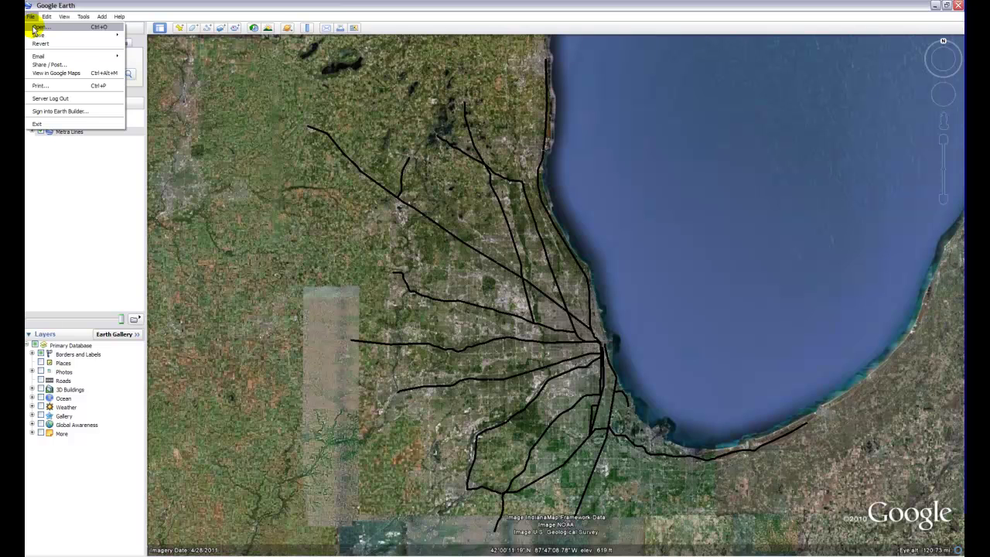
left_click(34, 28)
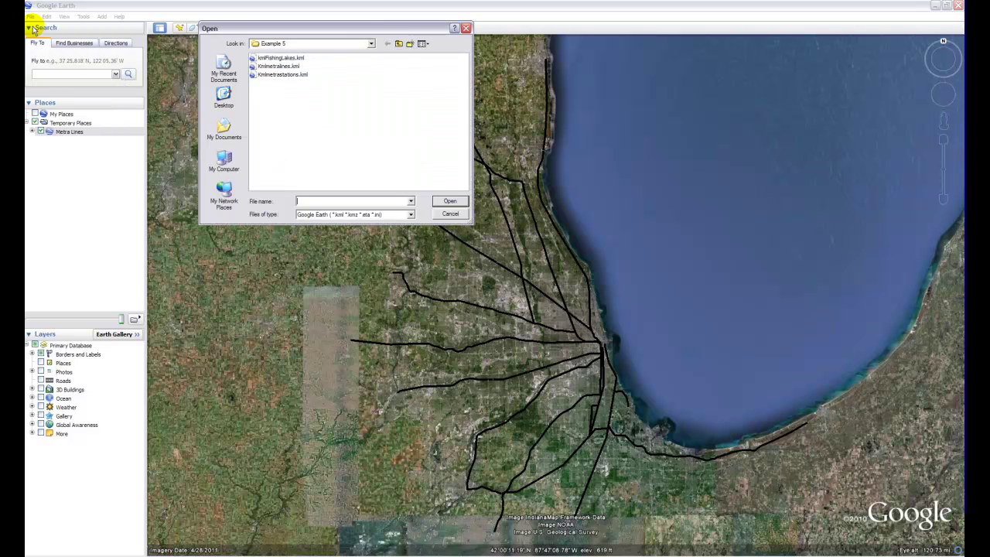
left_click(282, 74)
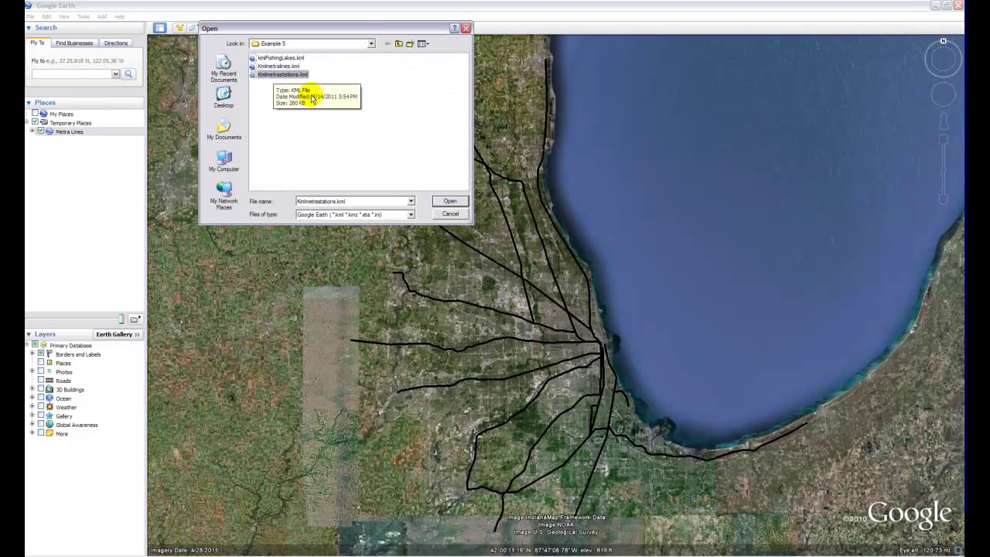
left_click(467, 207)
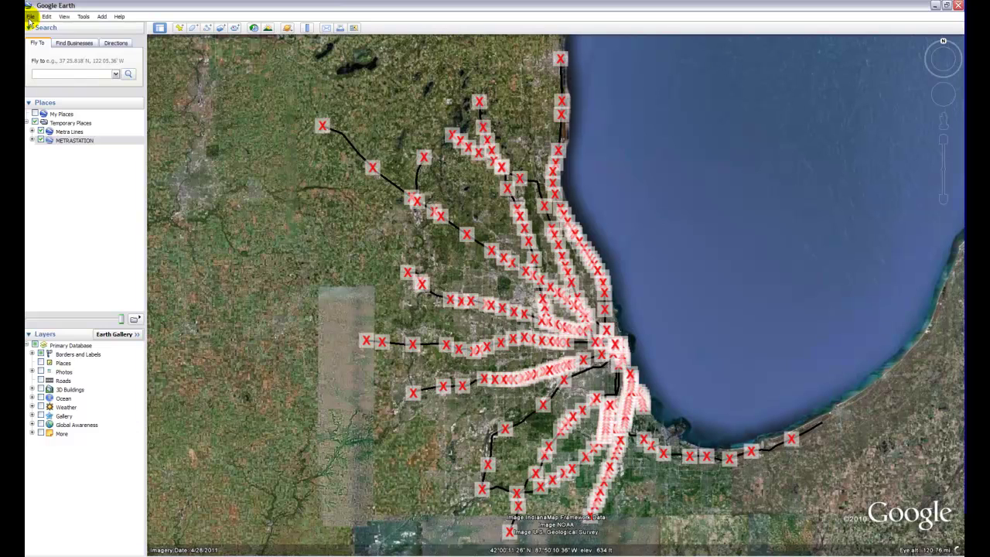
- Load the fishing lakes onto the map by opening kmlFishingLakes.kml
left_click(30, 17)
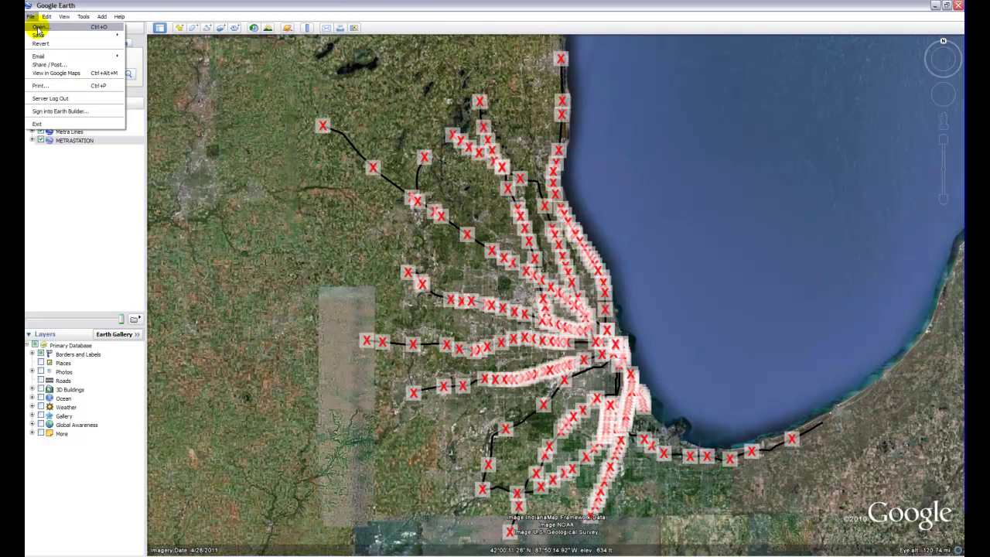
left_click(37, 27)
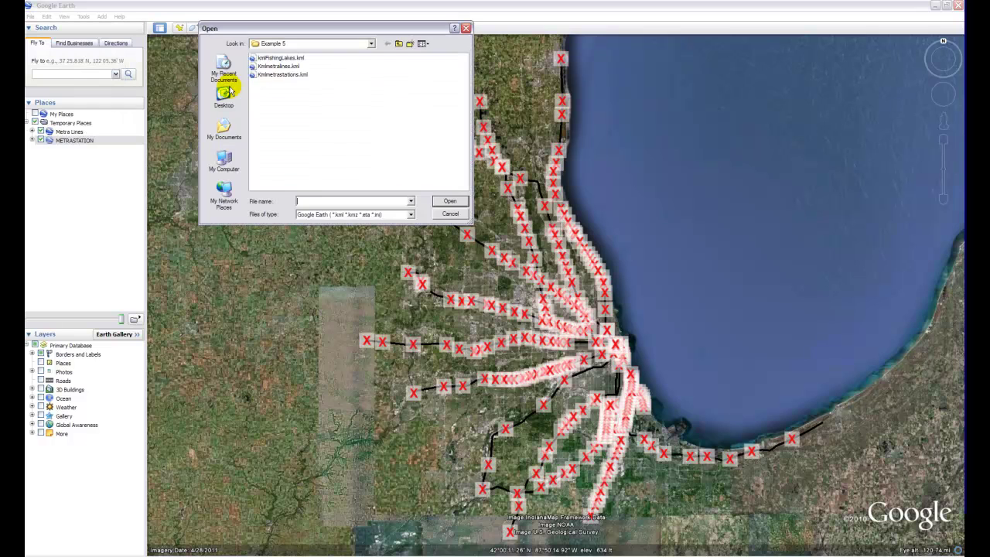
left_click(283, 59)
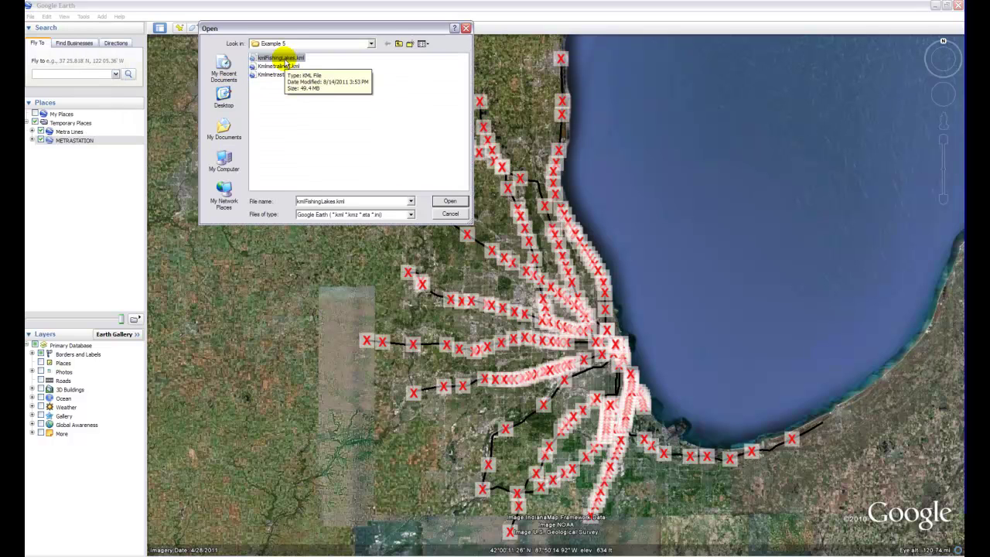
left_click(451, 201)
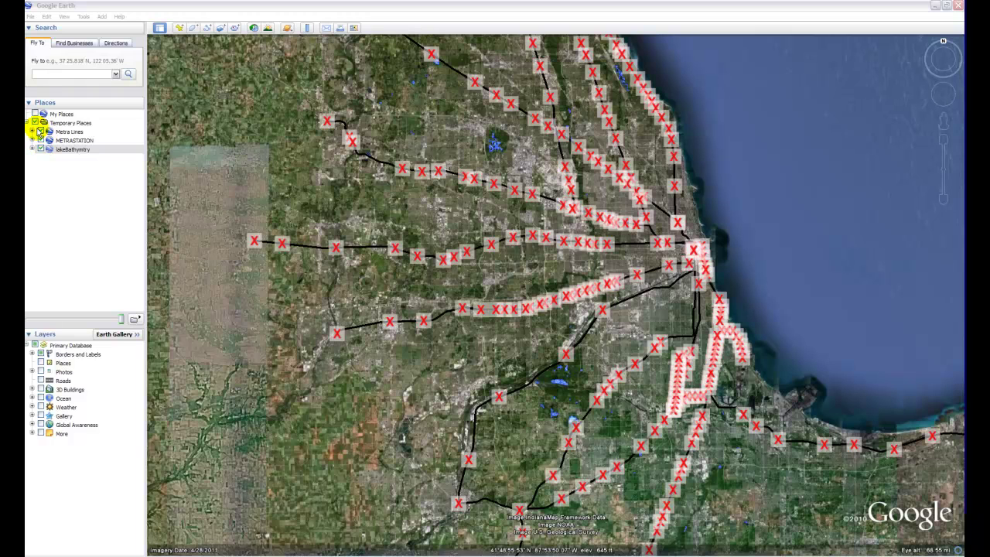
- Hide the Metra Lines and METRASTATION layers to view the fishing lakes alone, and show both layers again
left_click(42, 131)
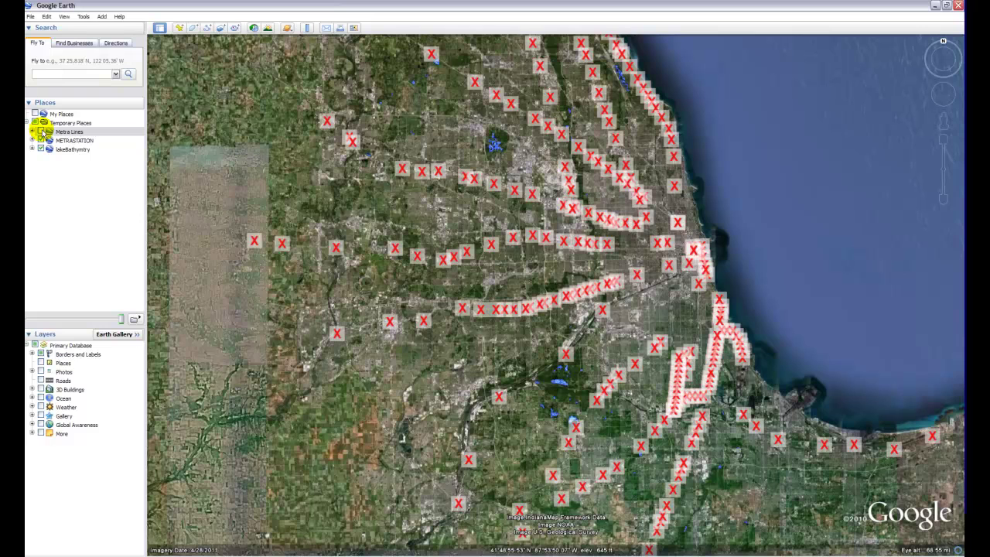
left_click(40, 141)
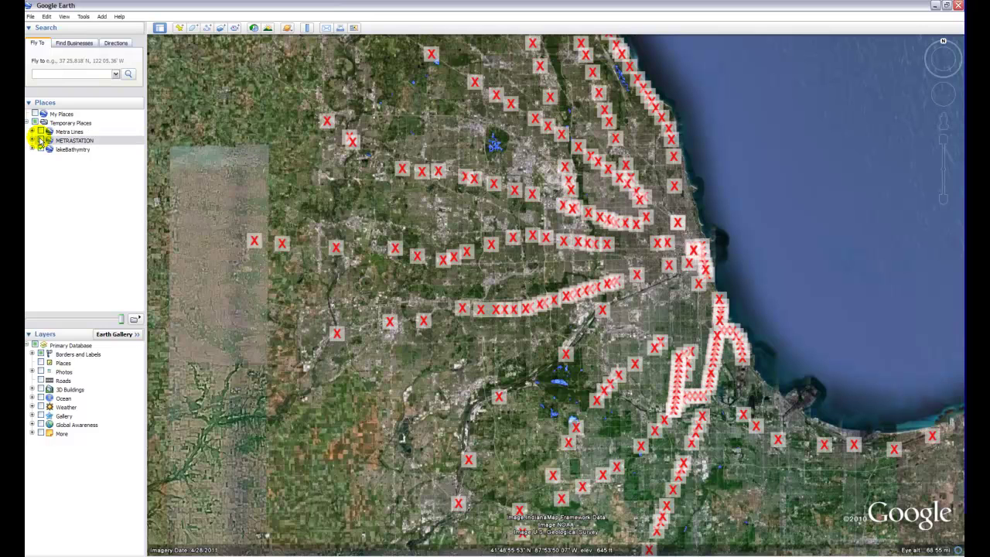
left_click(40, 141)
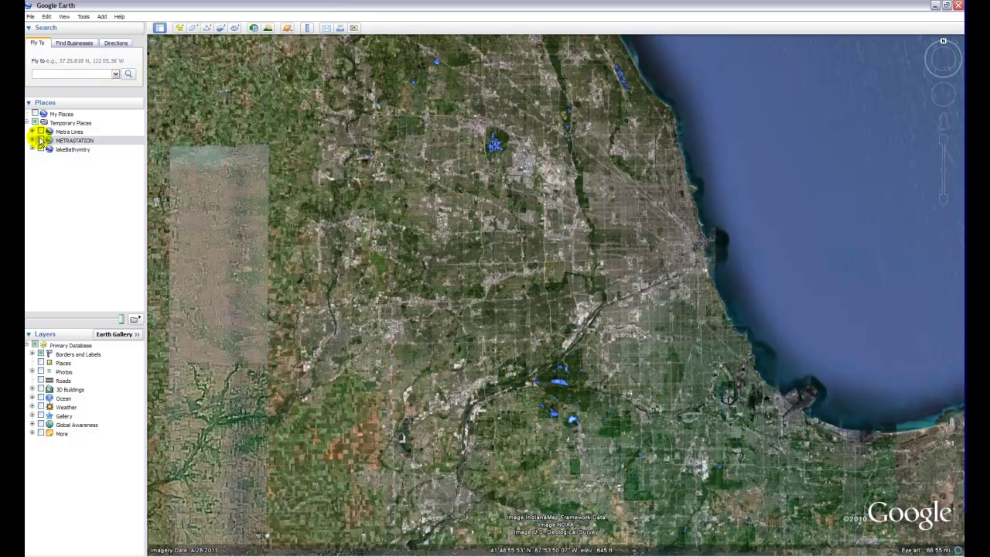
left_click(40, 140)
left_click(42, 131)
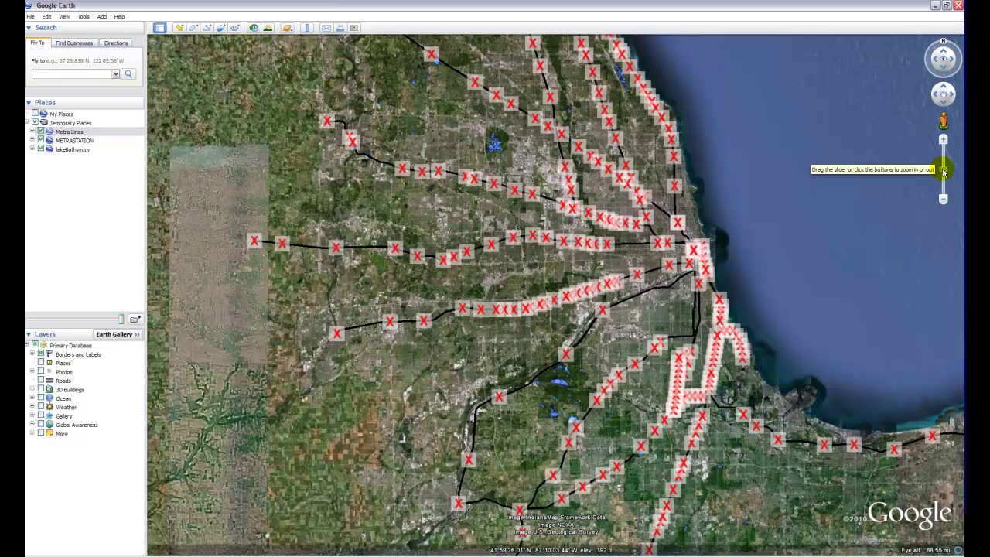
- Zoom in on the pair of fishing lakes near a Metra line in the southern suburbs
left_click_drag(943, 168, 924, 154)
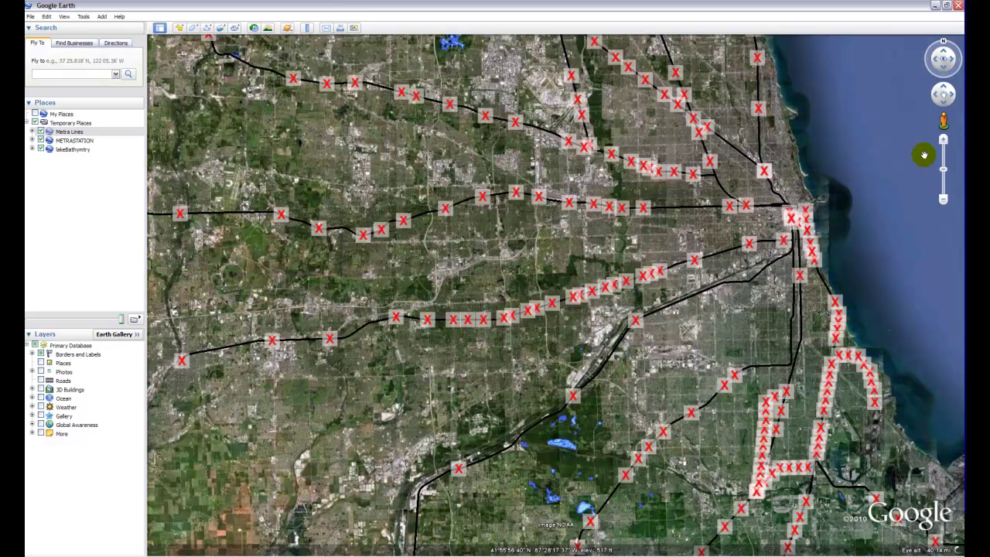
left_click_drag(662, 345, 666, 194)
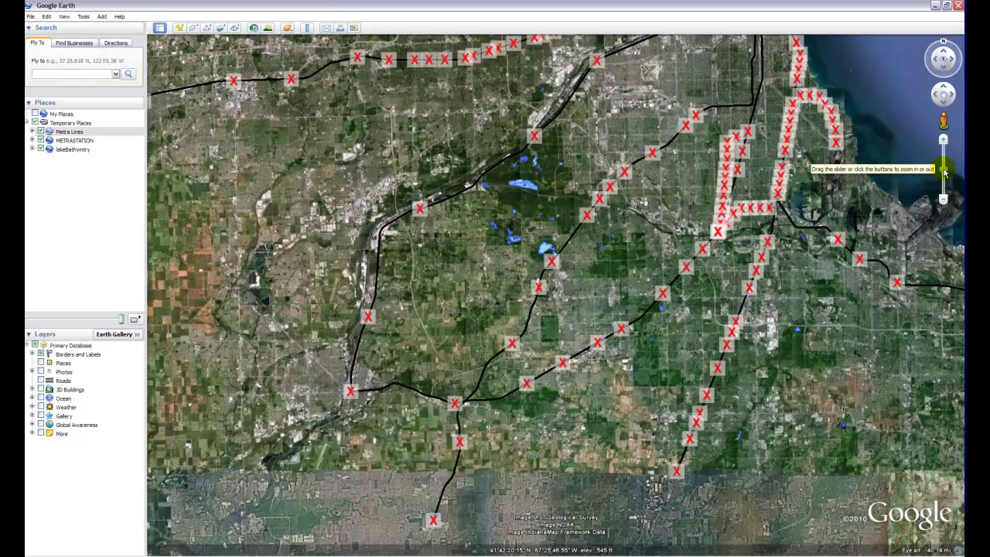
left_click_drag(944, 172, 942, 152)
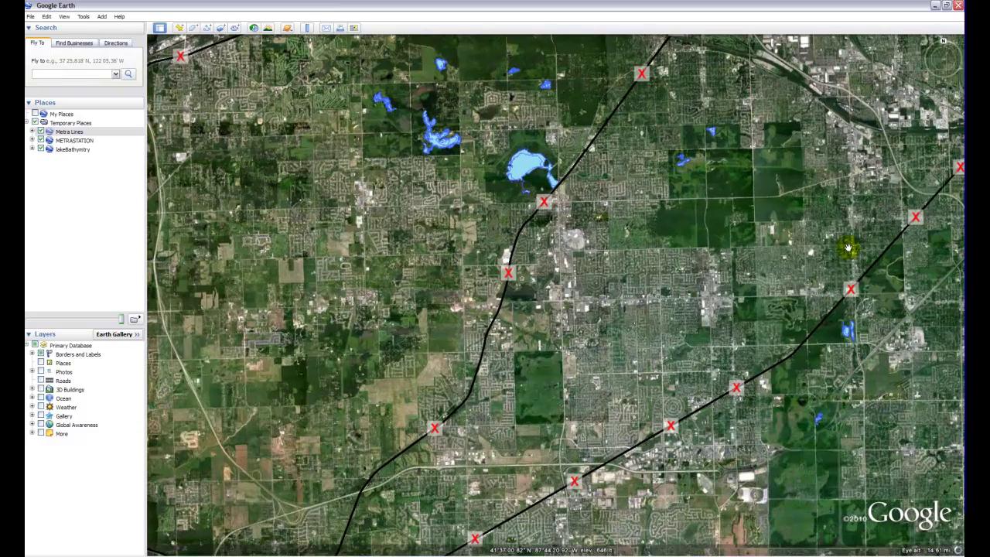
mouse_move(848, 247)
left_mouse_down()
mouse_move(847, 259)
mouse_move(573, 247)
left_mouse_up()
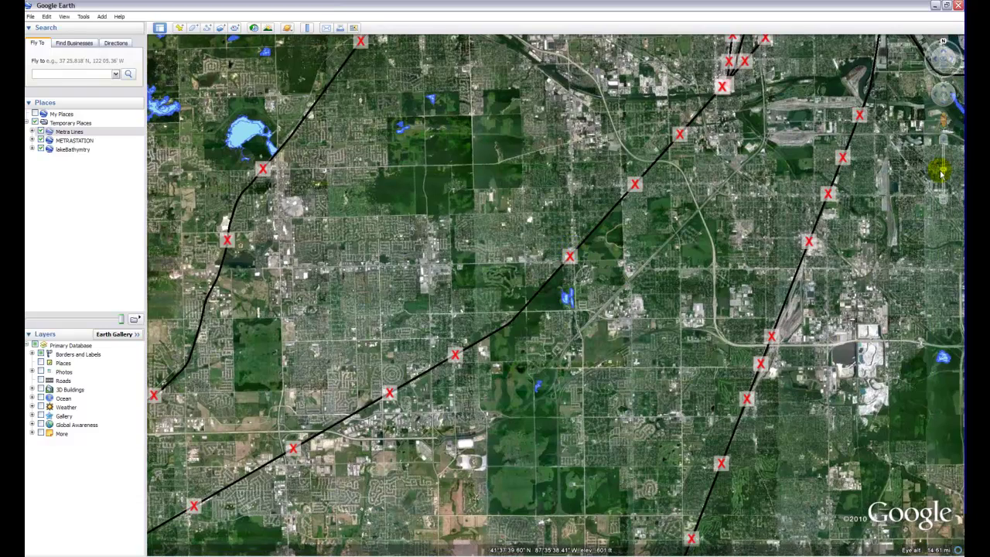
left_click_drag(943, 169, 945, 140)
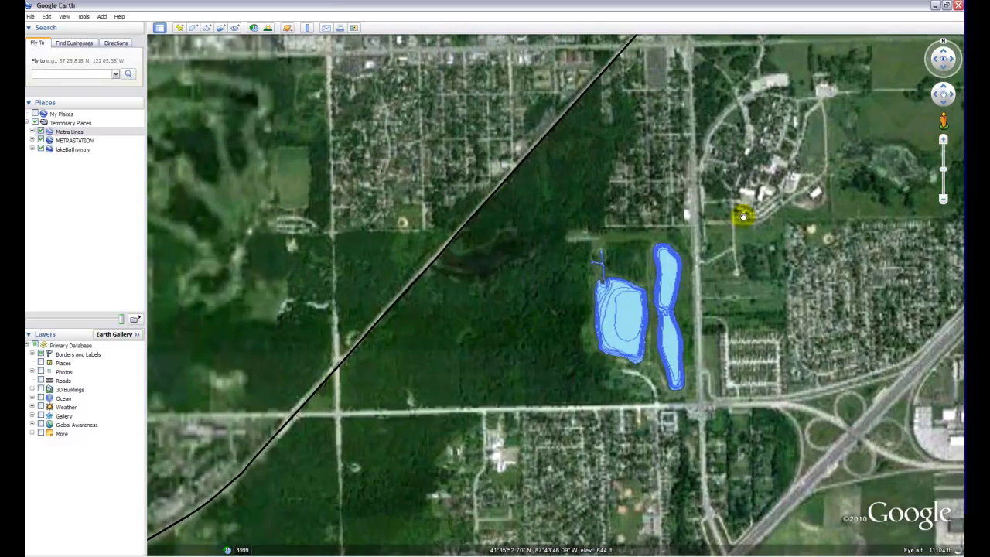
left_click_drag(743, 215, 691, 244)
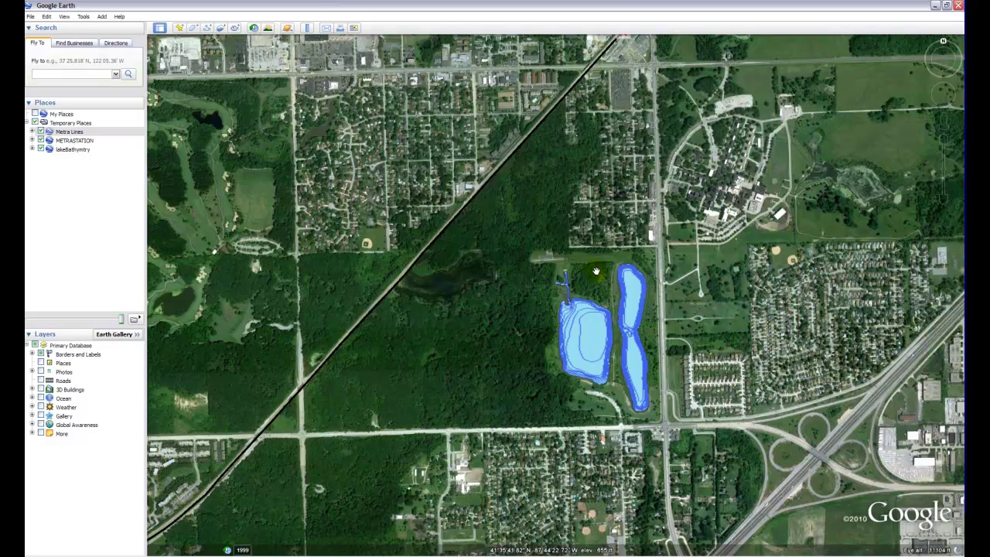
- Examine the depth contours of the two neighbouring lakes at a closer zoom
left_click(633, 258)
left_click(568, 317)
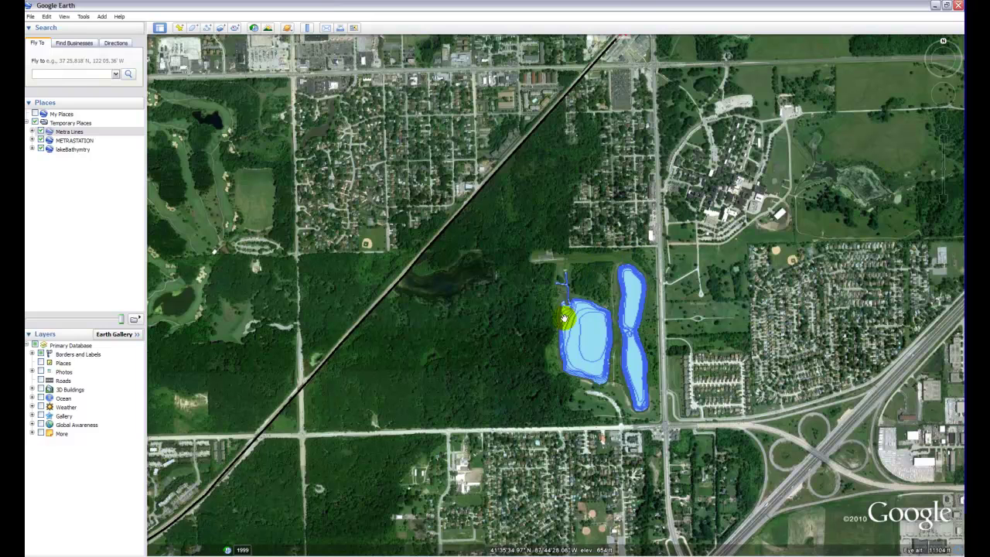
left_click(569, 358)
left_click(616, 331)
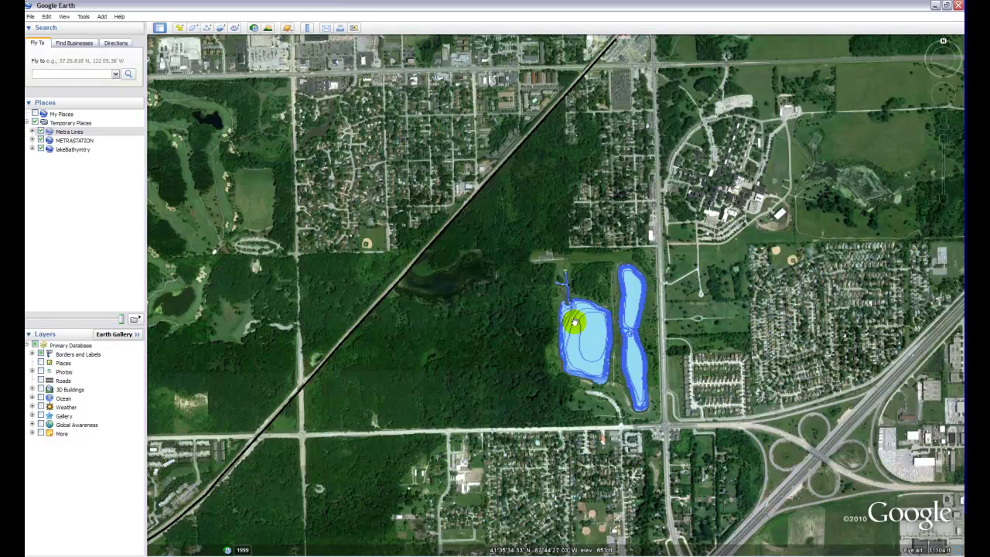
mouse_move(947, 175)
left_click_drag(944, 170, 943, 151)
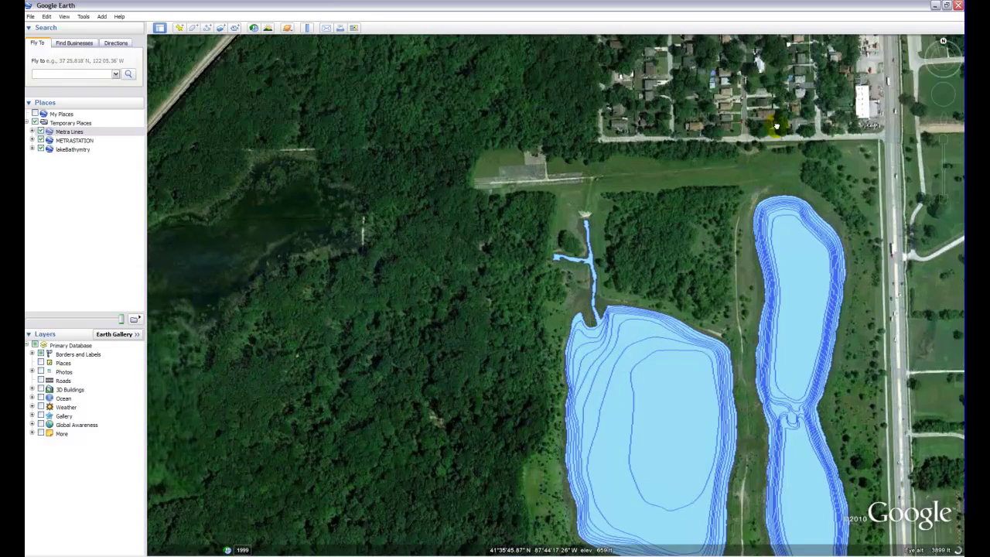
- Follow the map north from the lakes to locate the nearest Metra station marker
left_click_drag(776, 125, 722, 443)
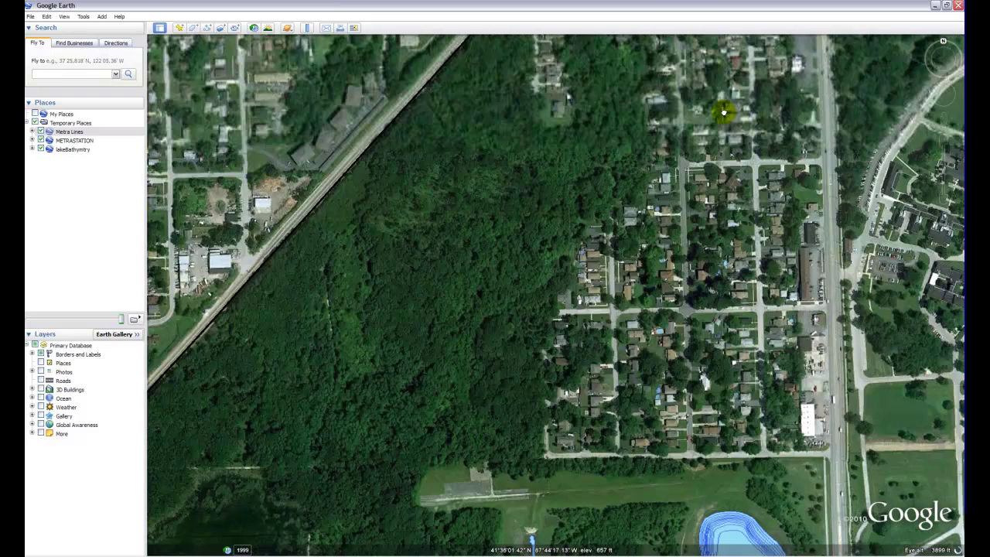
mouse_move(725, 132)
left_mouse_down()
mouse_move(708, 194)
mouse_move(647, 278)
left_mouse_up()
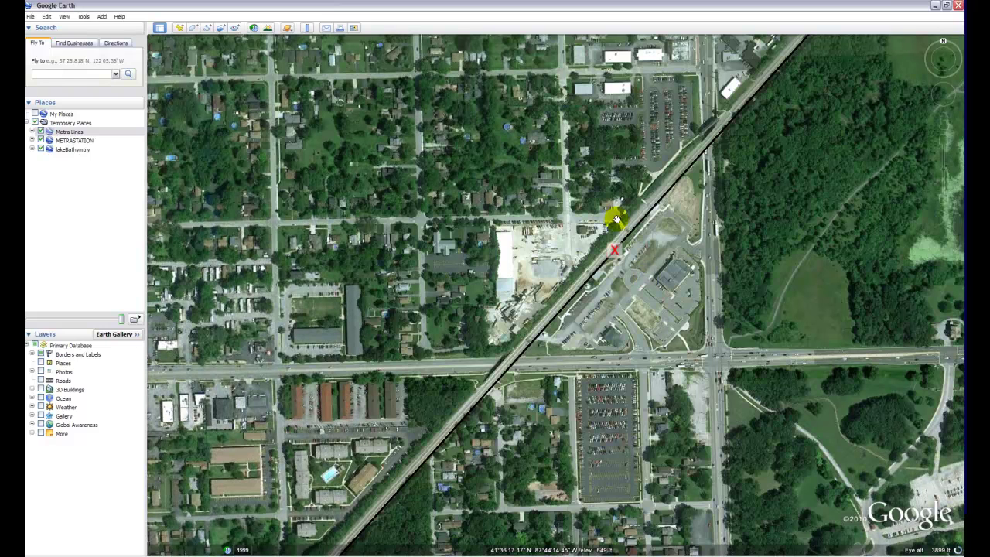
- Open the current view in Google Maps and examine the area between the Metra station and the two lakes
left_click(354, 29)
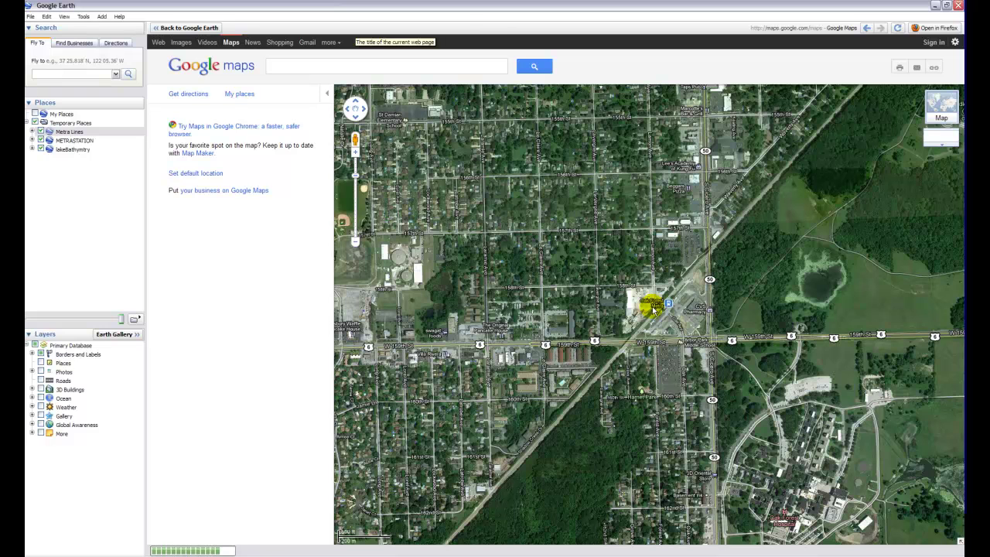
left_click(669, 308)
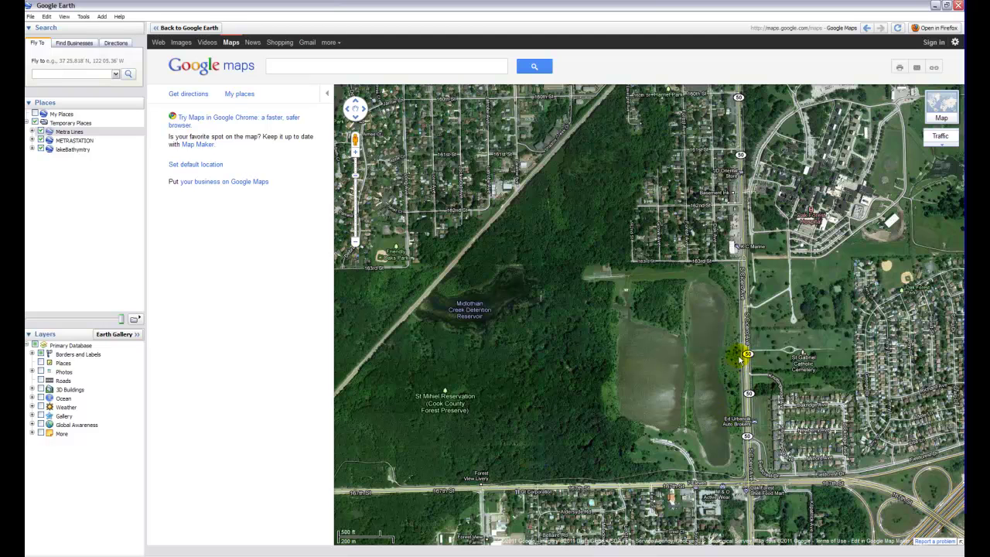
left_click_drag(691, 232, 679, 387)
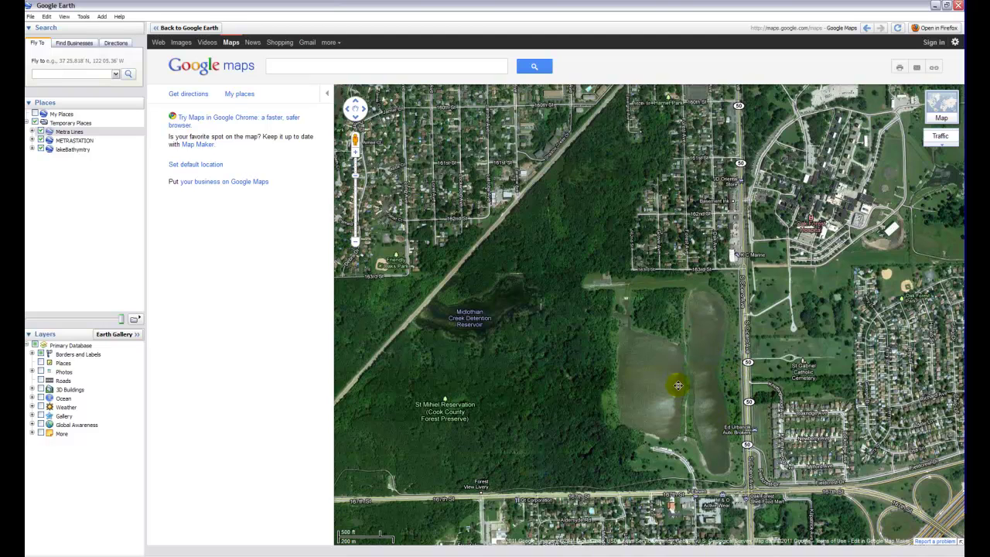